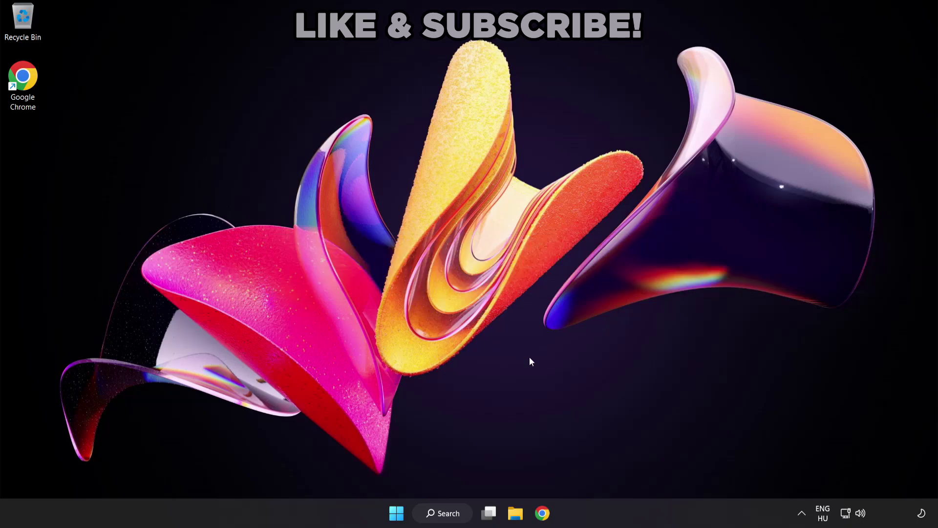
In Quick Settings, switch the sound output from CABLE Input to Speakers (High Definition Audio Device).
click(860, 516)
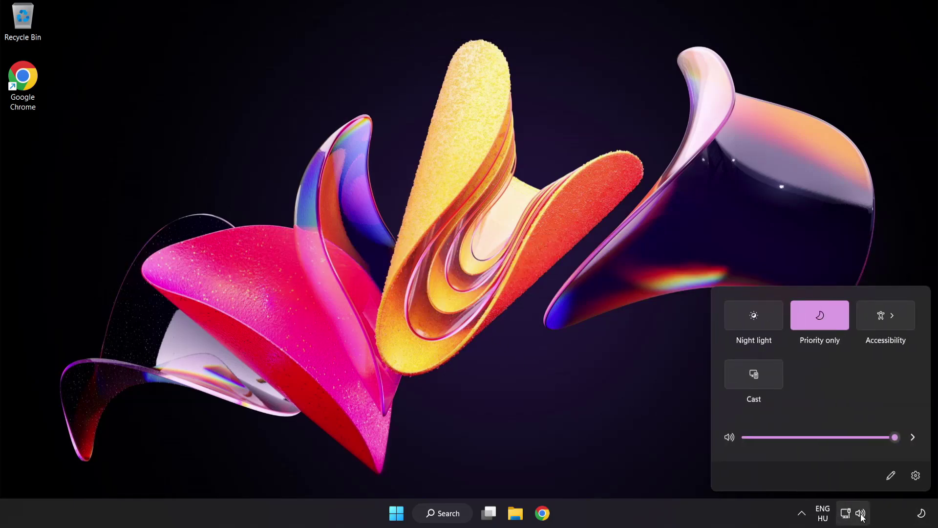
click(912, 438)
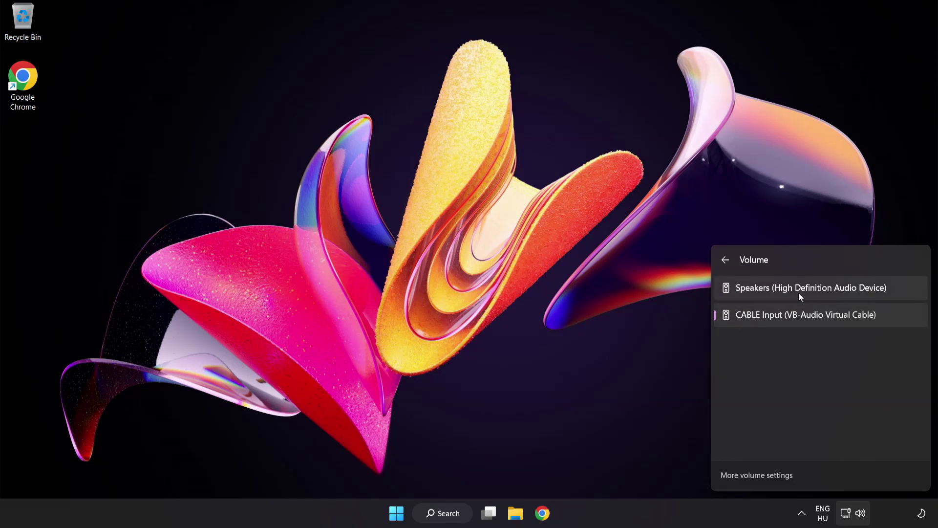
click(897, 292)
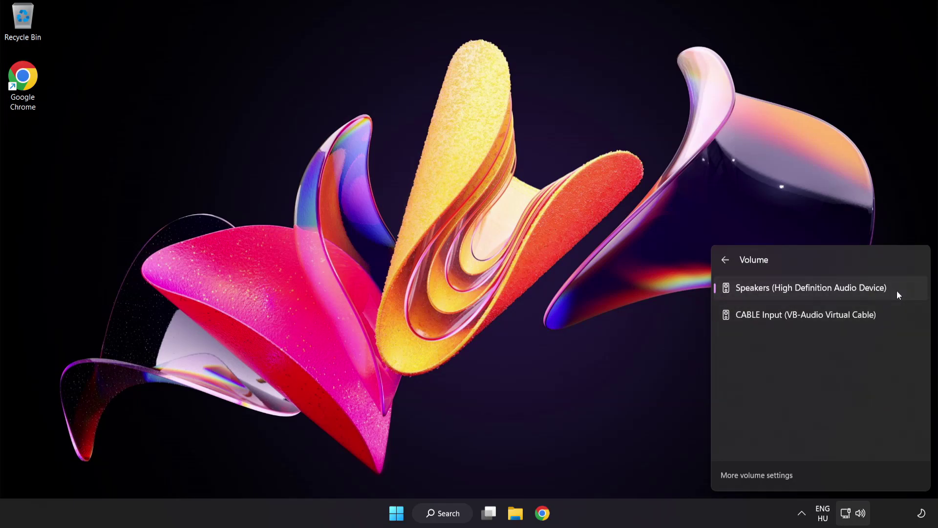
click(448, 258)
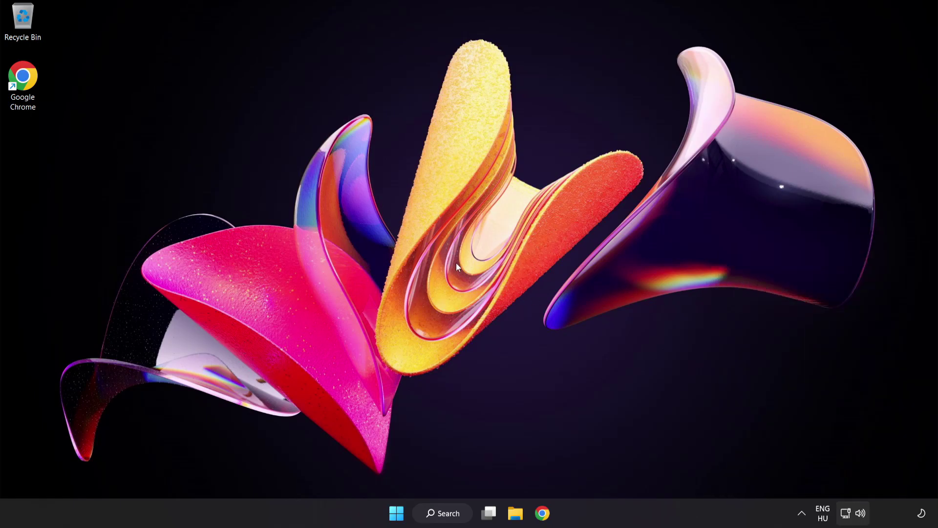
Reset all sound devices and app volumes to recommended defaults in the Volume mixer.
right_click(861, 513)
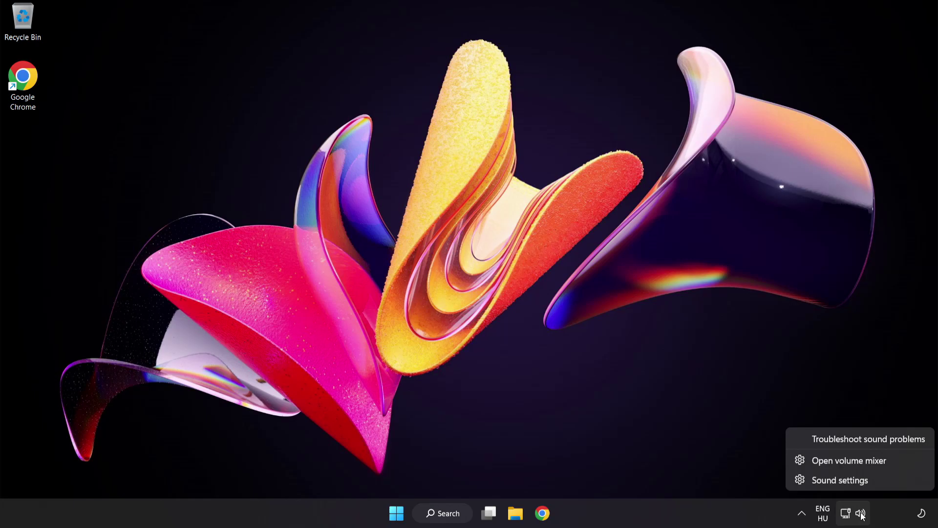
click(901, 462)
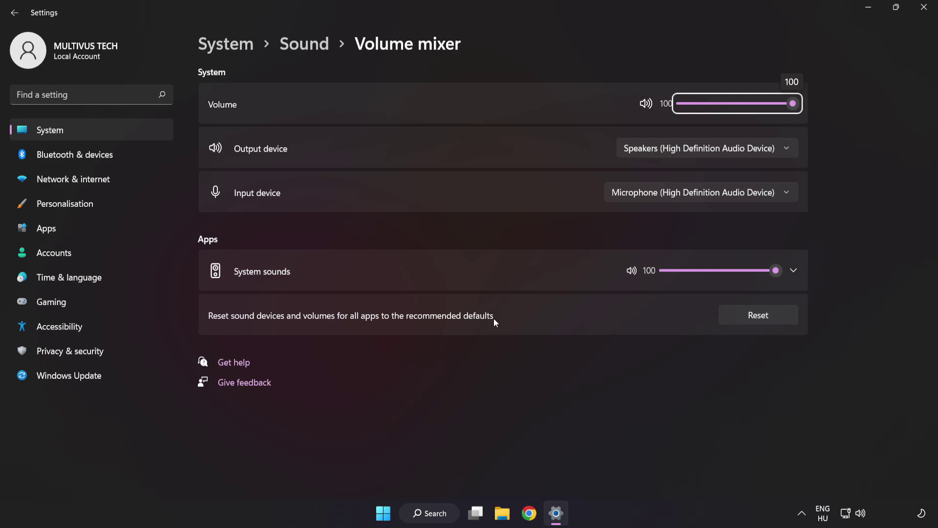
click(778, 322)
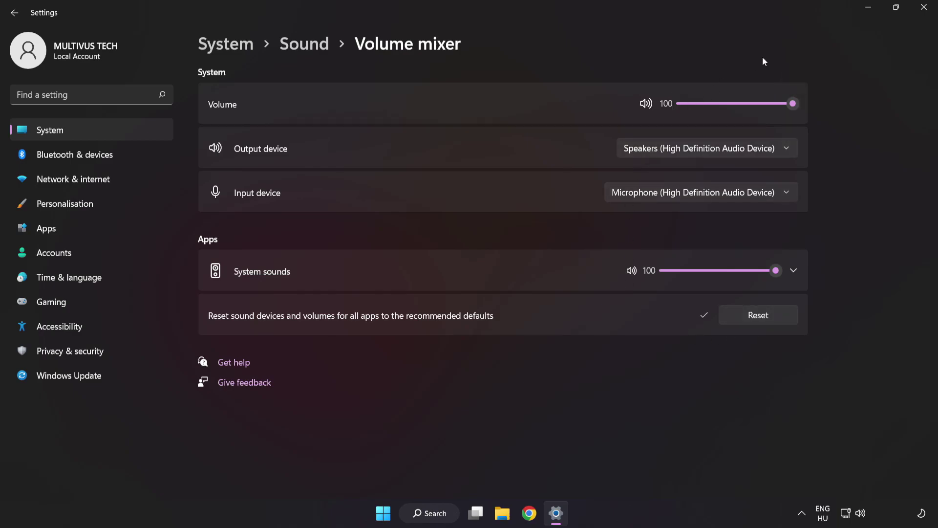
Reopen the System > Sound page, leave Speakers volume at 100, and scroll to Advanced.
click(923, 7)
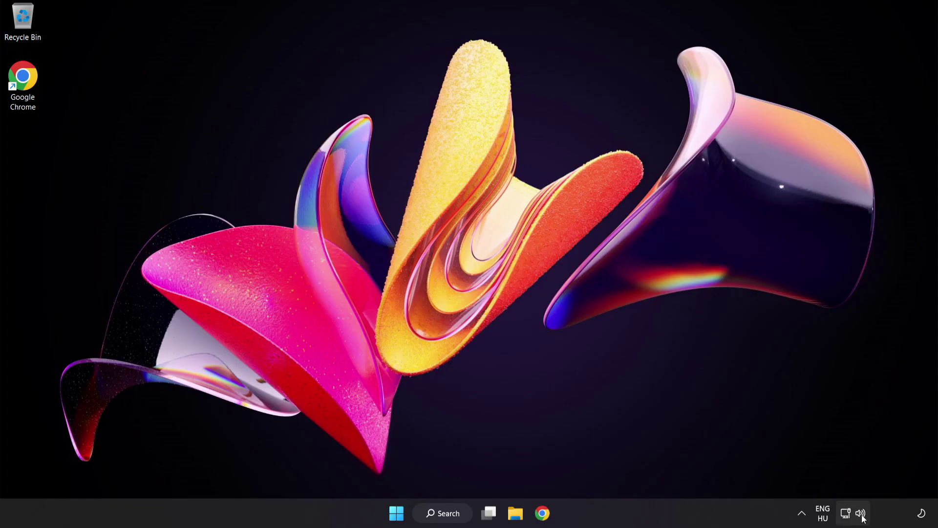
right_click(861, 513)
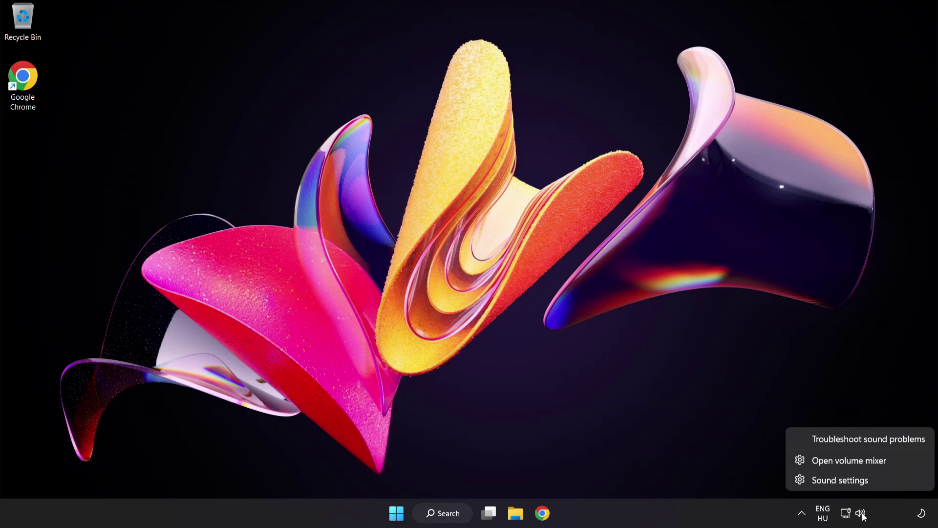
click(871, 481)
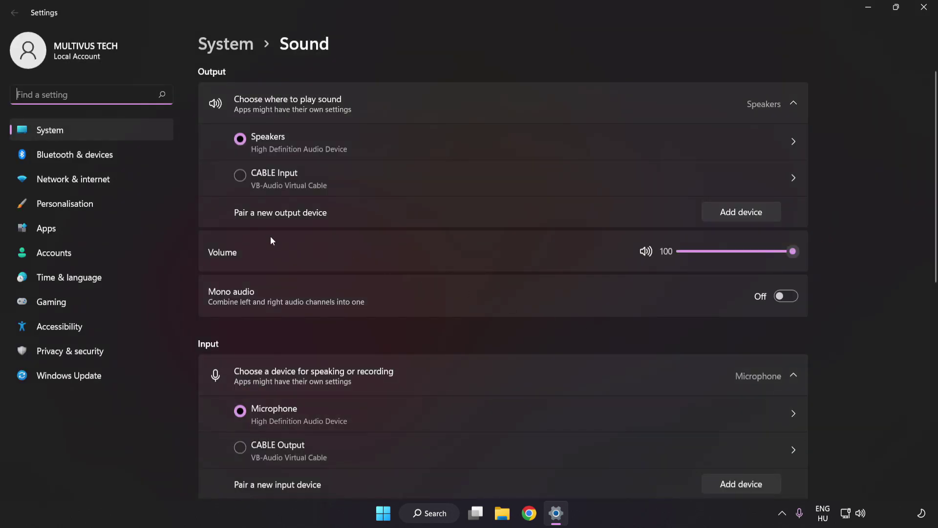
drag(783, 257, 881, 255)
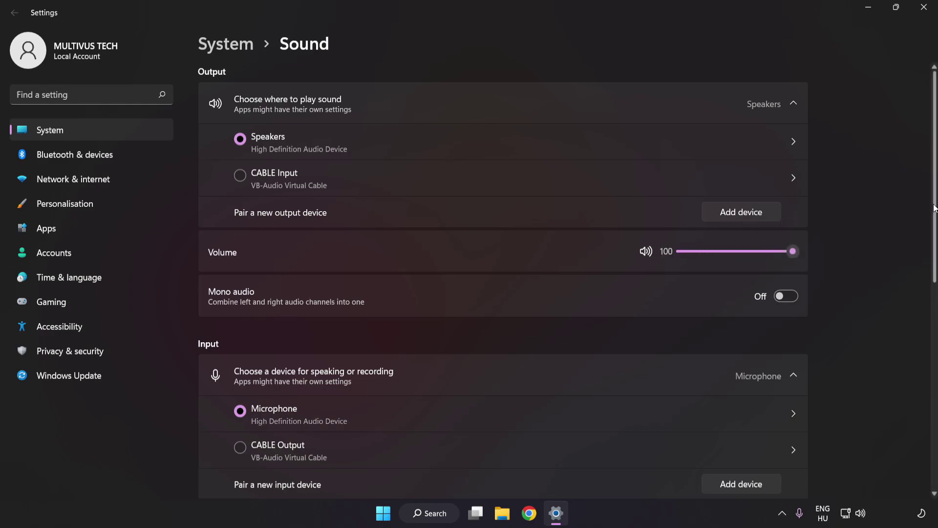
scroll(923, 332, down, 5)
scroll(923, 332, down, 3)
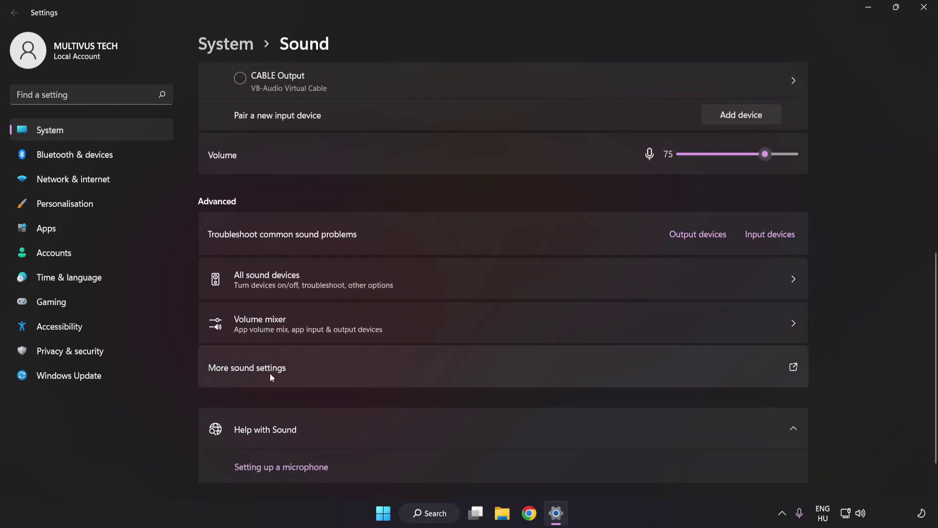
In the classic Sound dialog, disable the CABLE Input playback device and select Speakers.
click(432, 370)
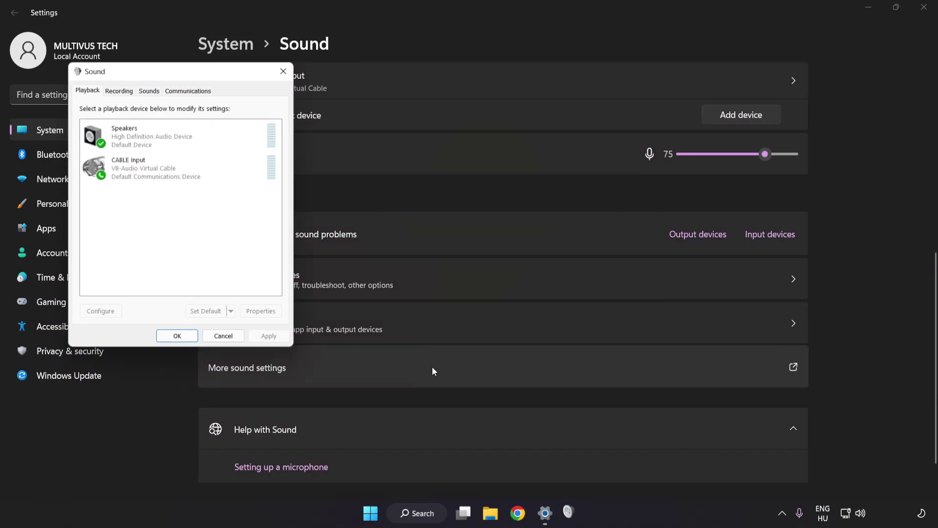
drag(184, 75, 471, 138)
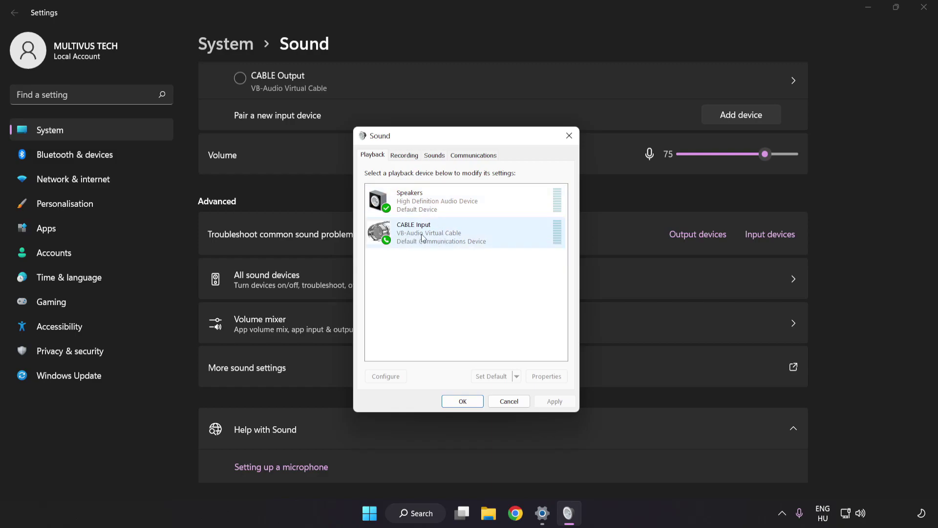
right_click(456, 234)
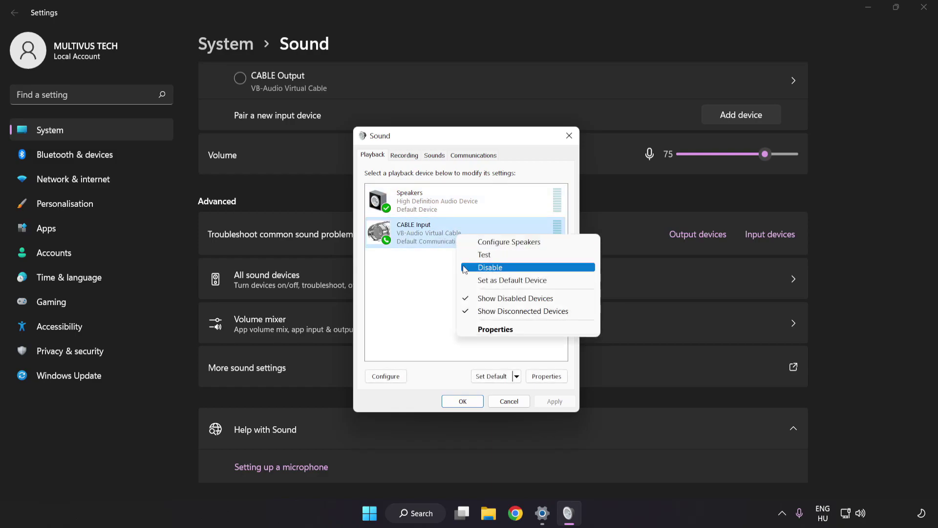
click(502, 270)
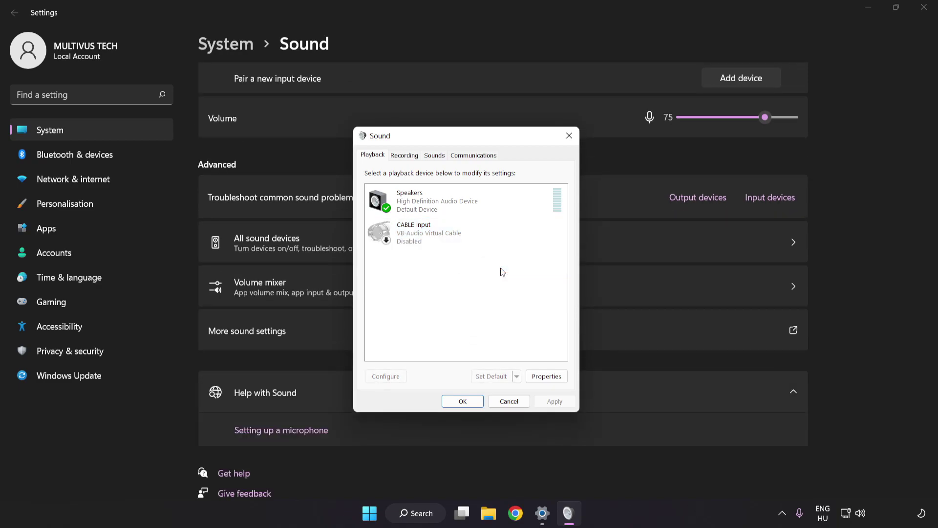
click(438, 206)
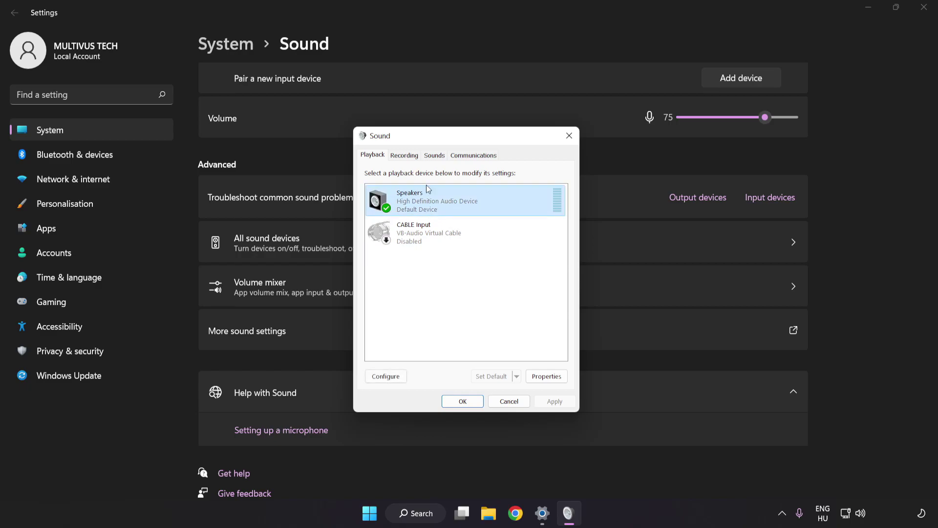
Configure Speakers as 7.1 Surround with all optional and full-range speakers enabled.
right_click(488, 200)
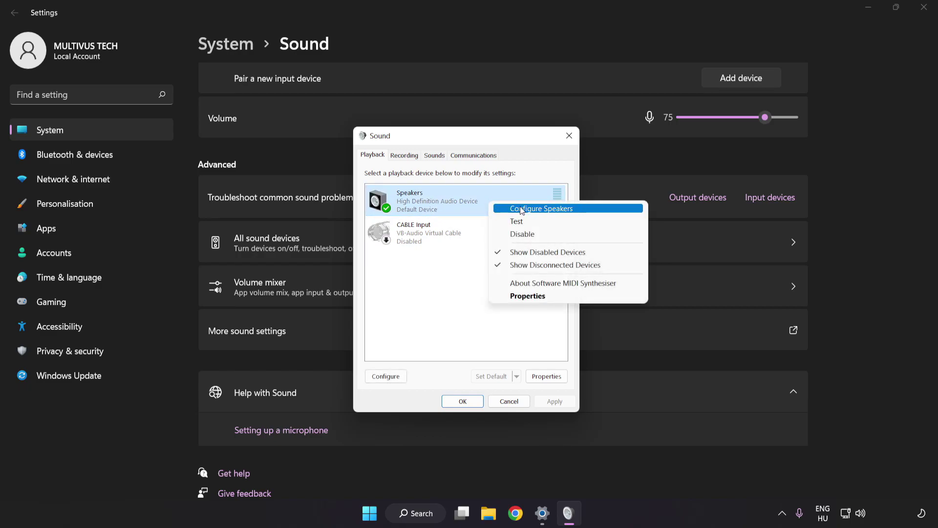
click(583, 214)
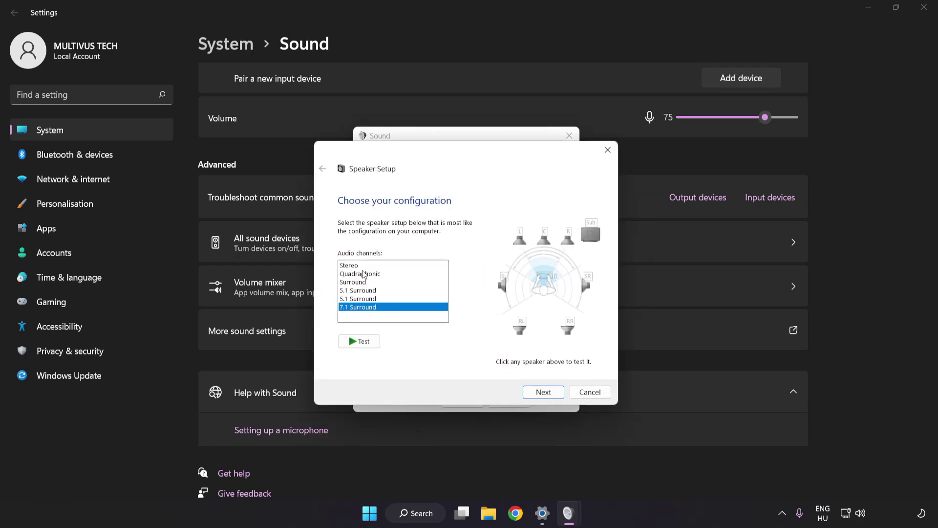
click(361, 265)
click(386, 298)
click(393, 306)
click(544, 392)
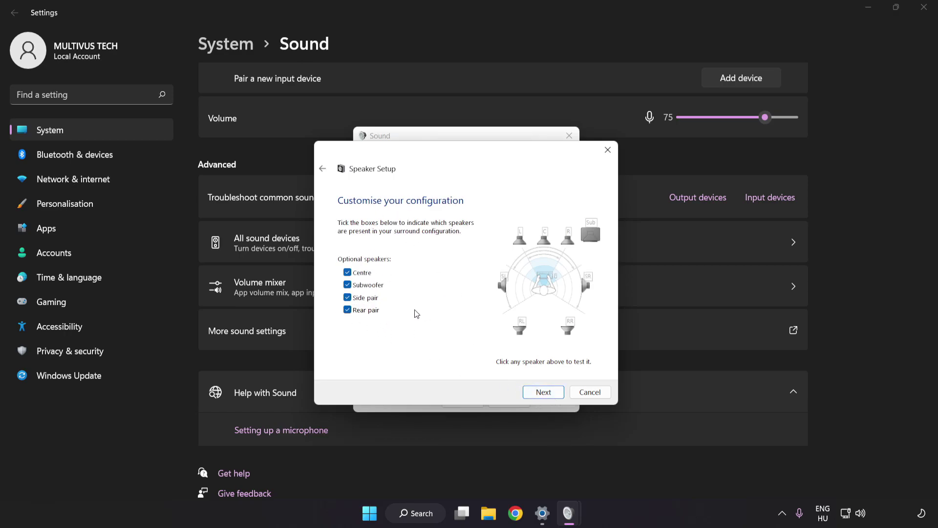
click(544, 391)
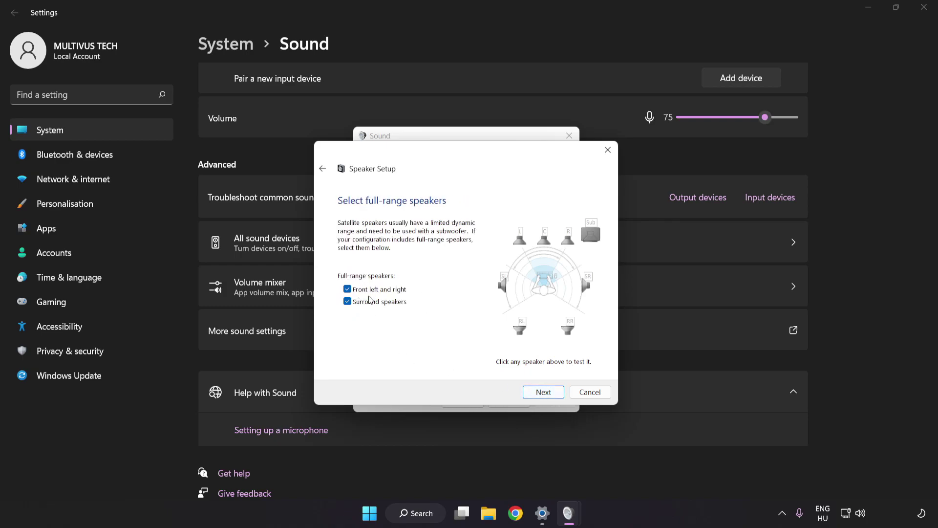
click(537, 393)
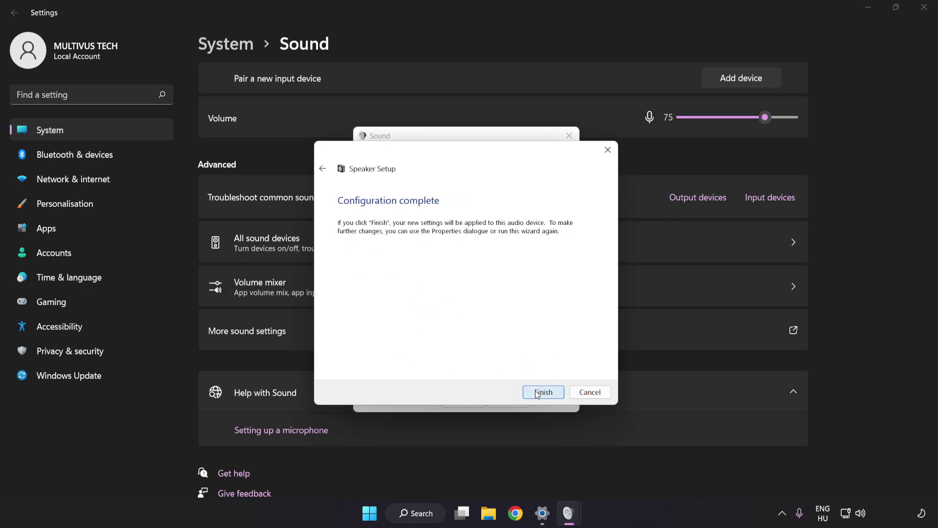
click(537, 393)
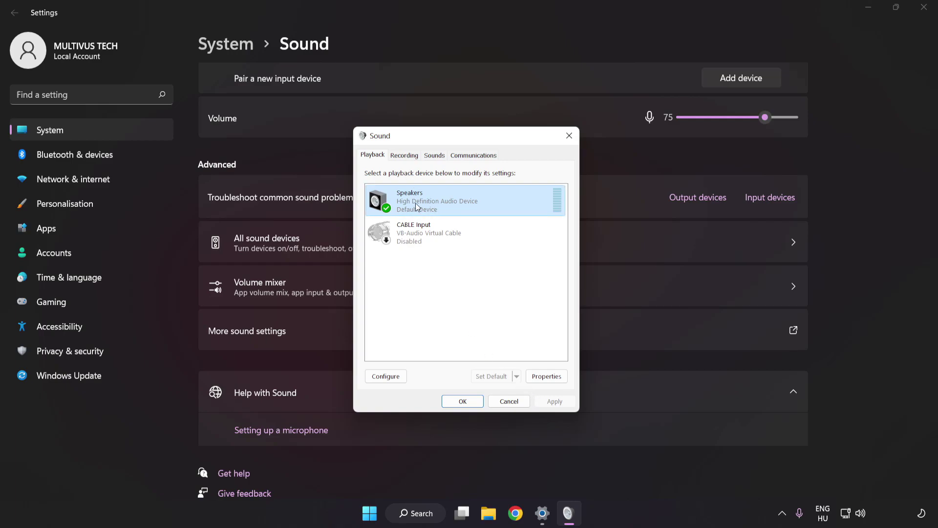
In Speakers Properties, tick Disable all enhancements on the Enhancements tab and apply.
click(552, 381)
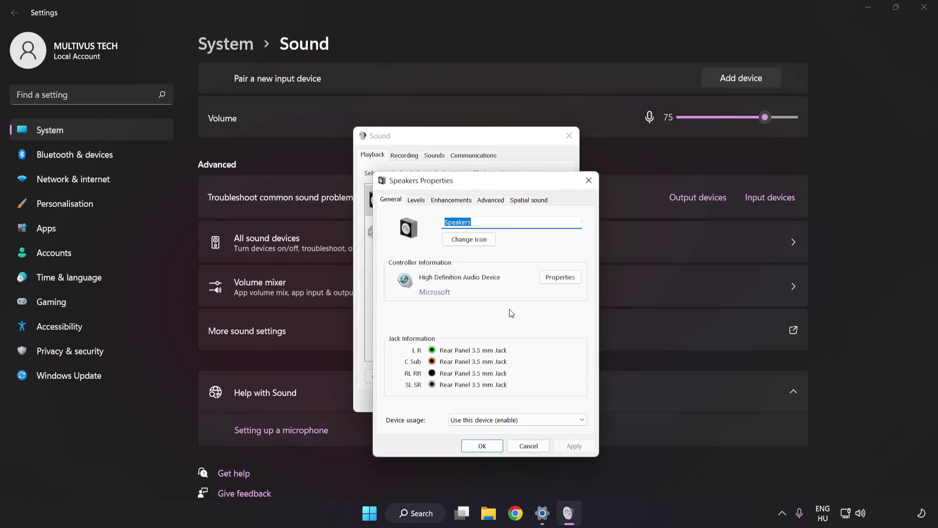
drag(467, 161, 460, 146)
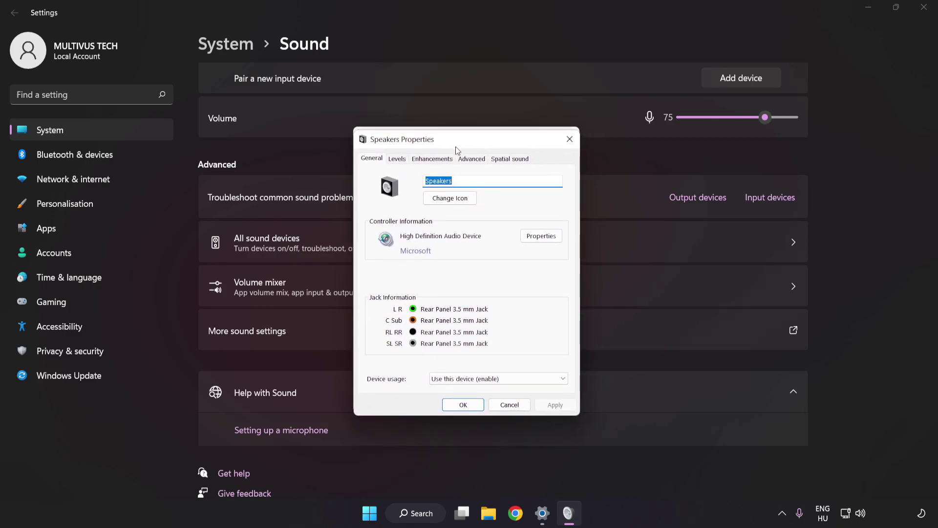
click(424, 160)
click(374, 209)
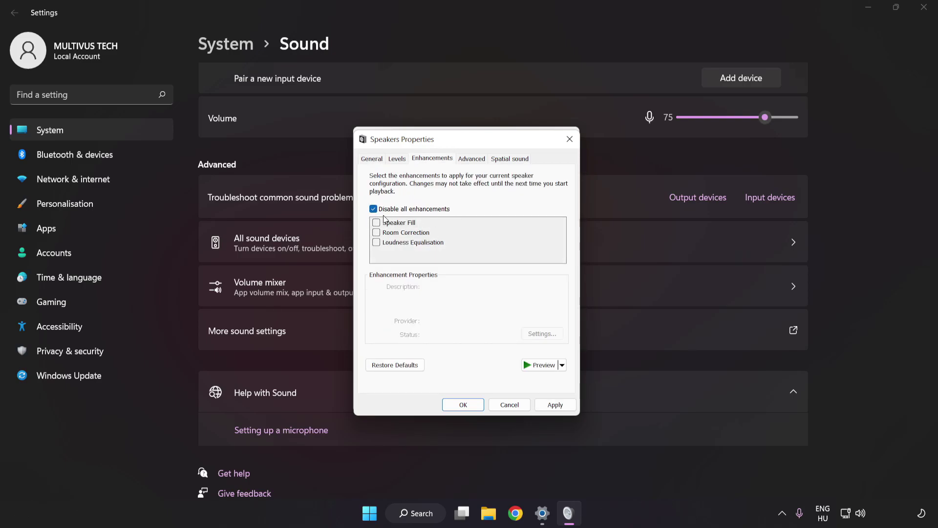
click(554, 405)
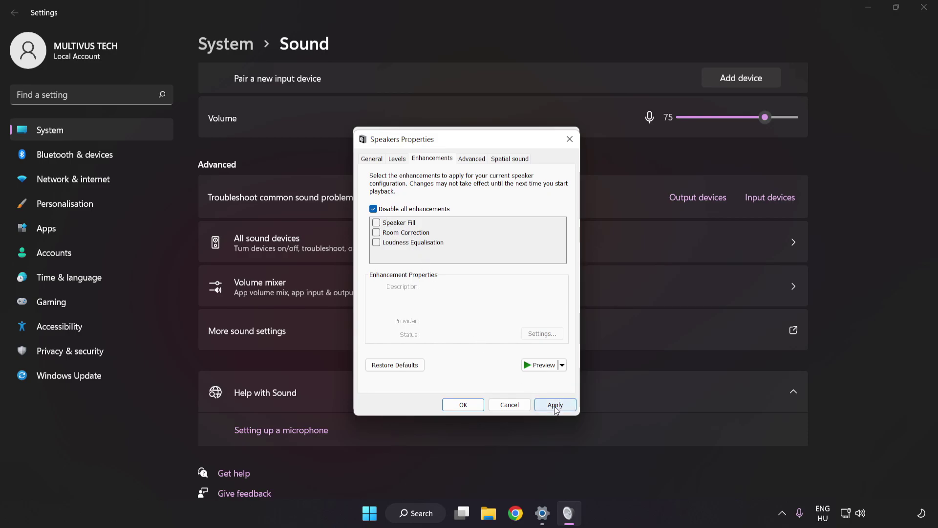
Keep the Speakers default format at 16 bit, 48000 Hz (DVD Quality), confirm both dialogs, and close Settings.
click(469, 162)
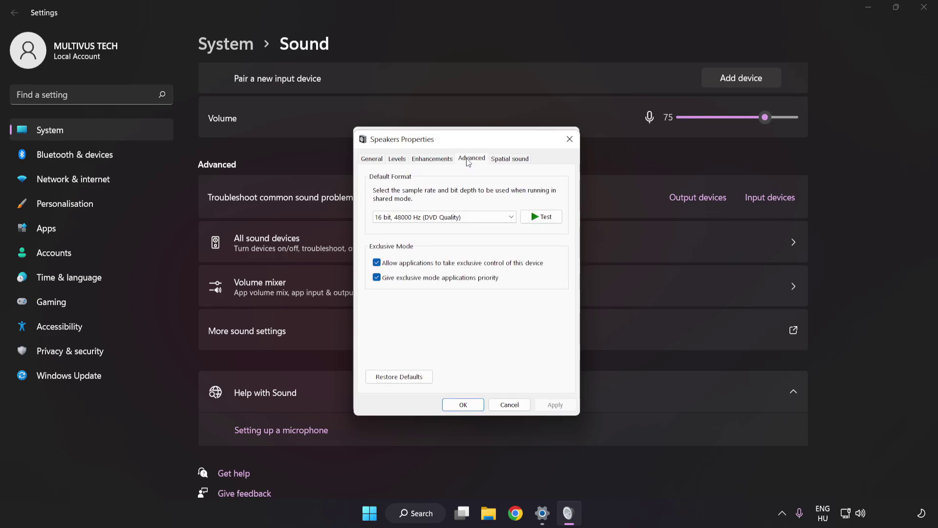
click(470, 219)
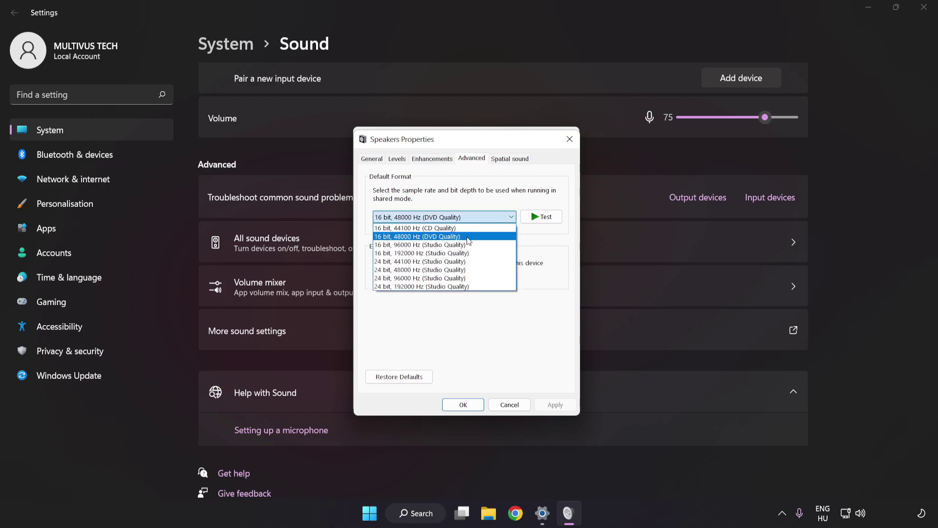
click(468, 236)
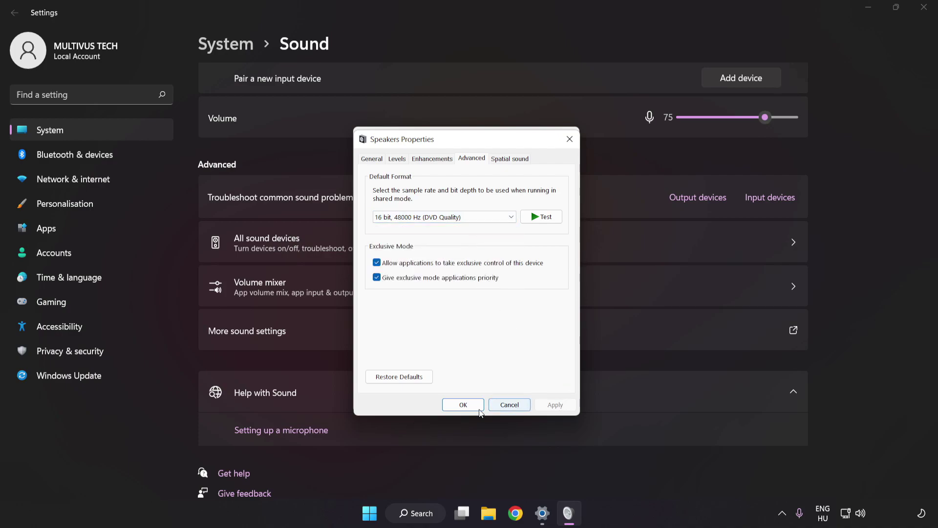
click(462, 405)
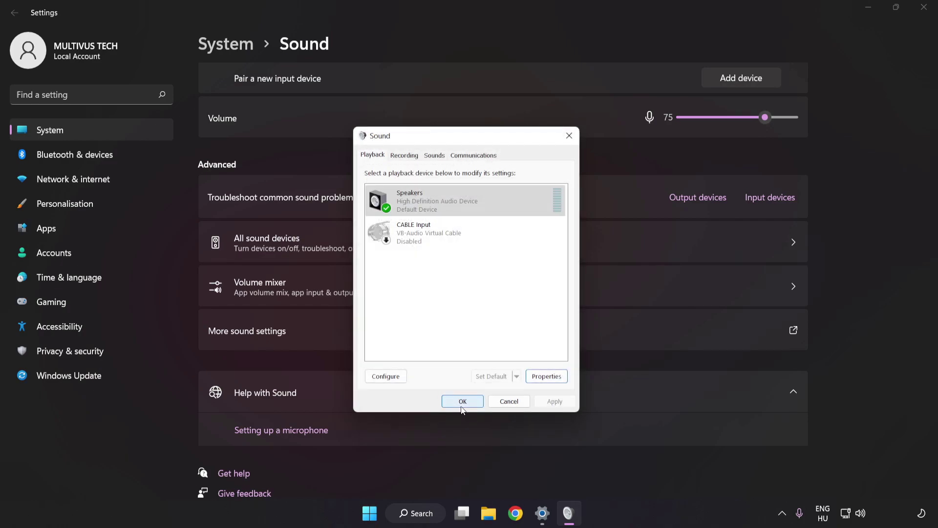
click(462, 405)
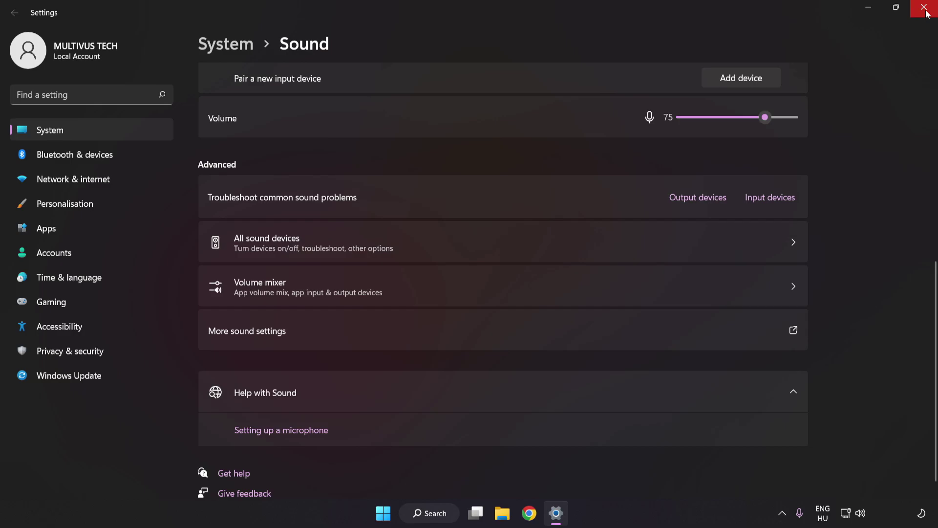
click(925, 10)
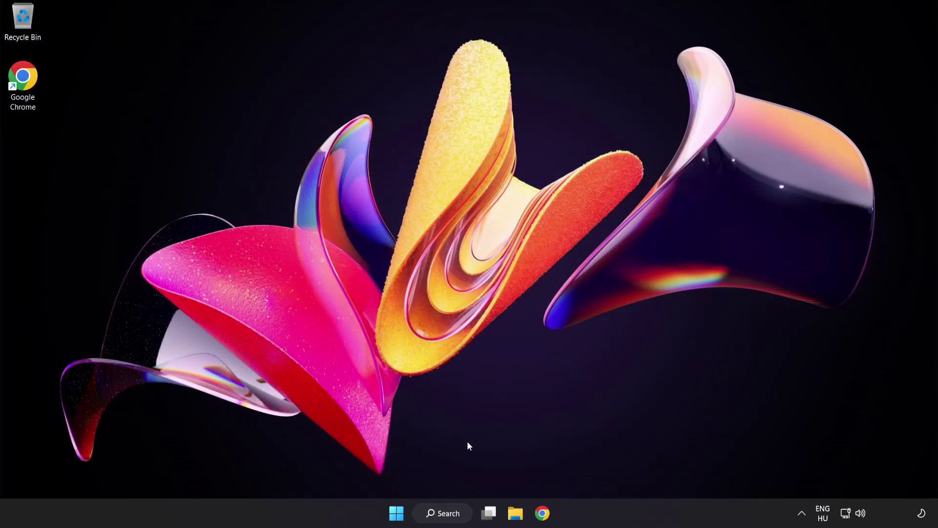
Search for 'device manager' and launch Device Manager from the results.
click(395, 515)
click(620, 471)
click(448, 517)
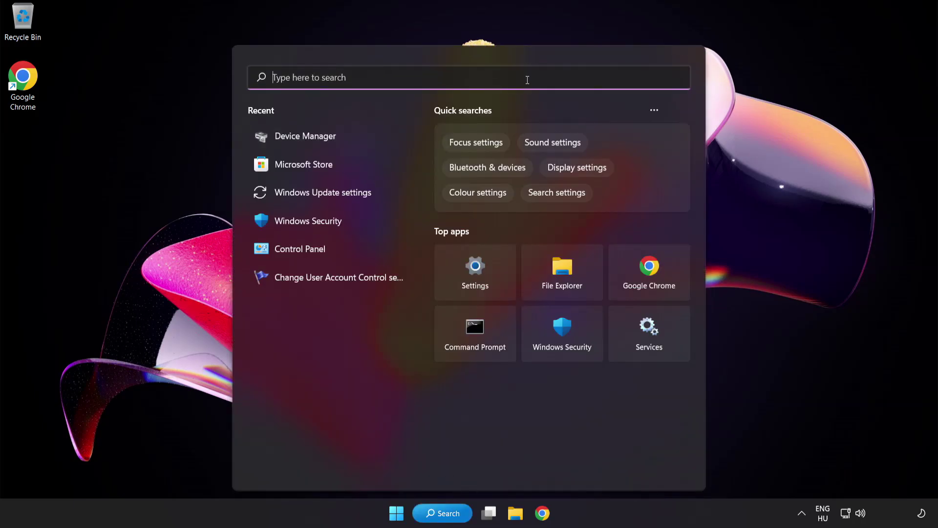
text(device mana)
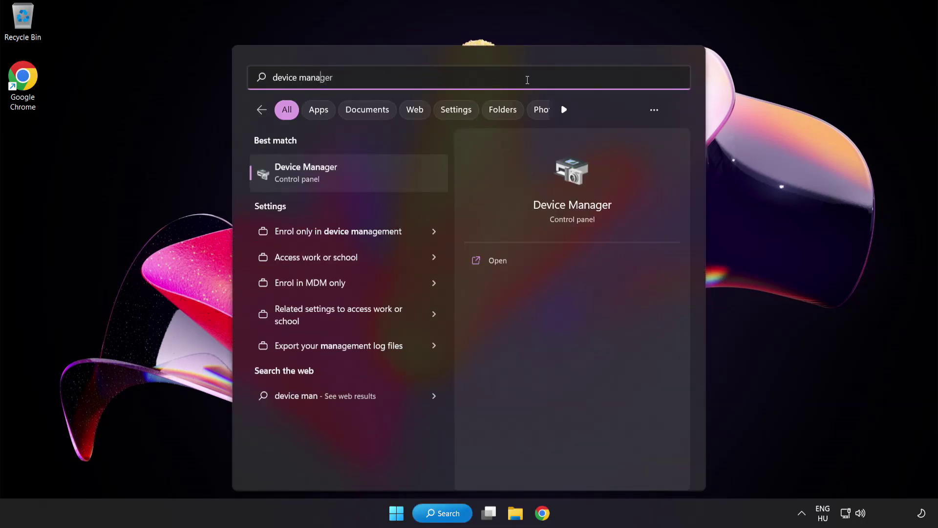
text(ger)
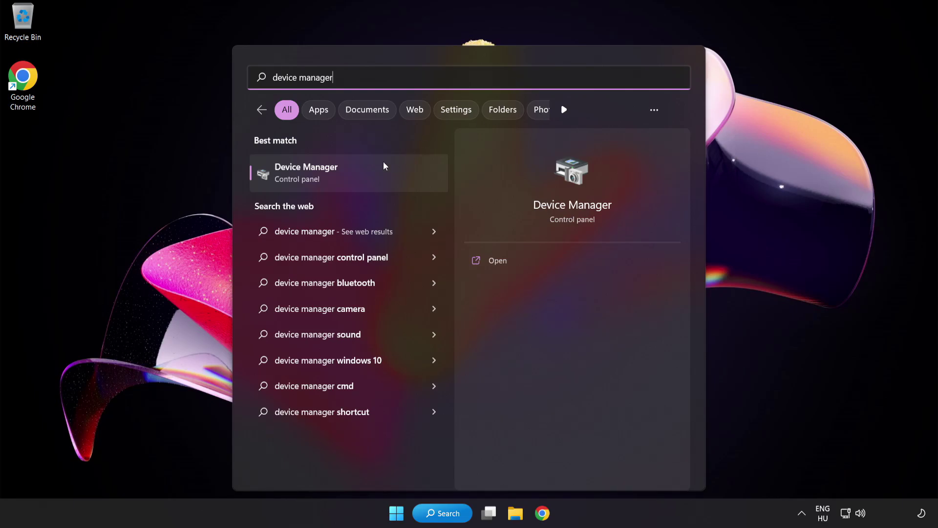
click(364, 173)
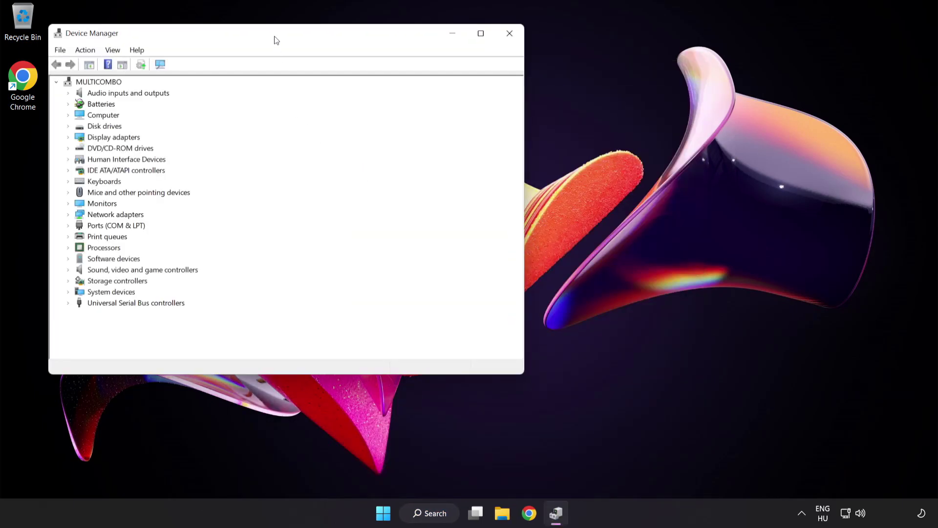
Expand Sound, video and game controllers and bring up the High Definition Audio Device's context menu.
drag(274, 40, 447, 101)
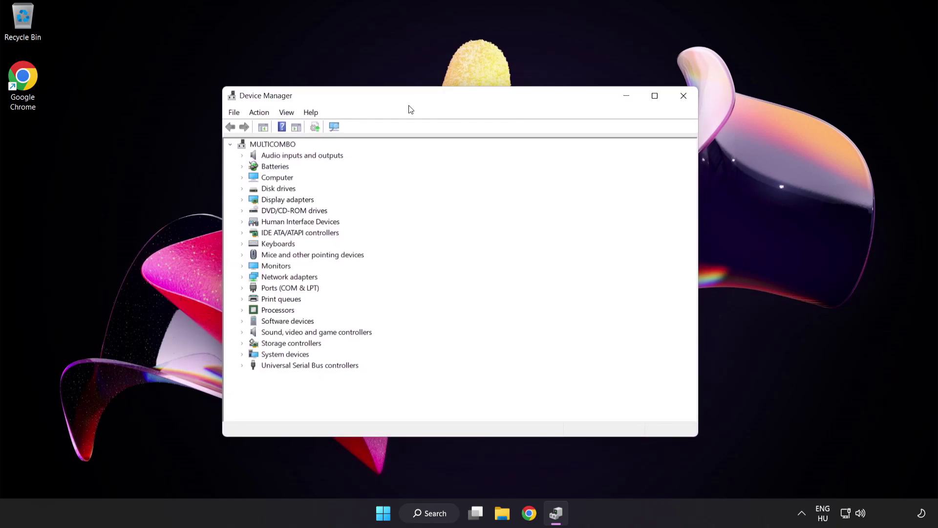
click(254, 333)
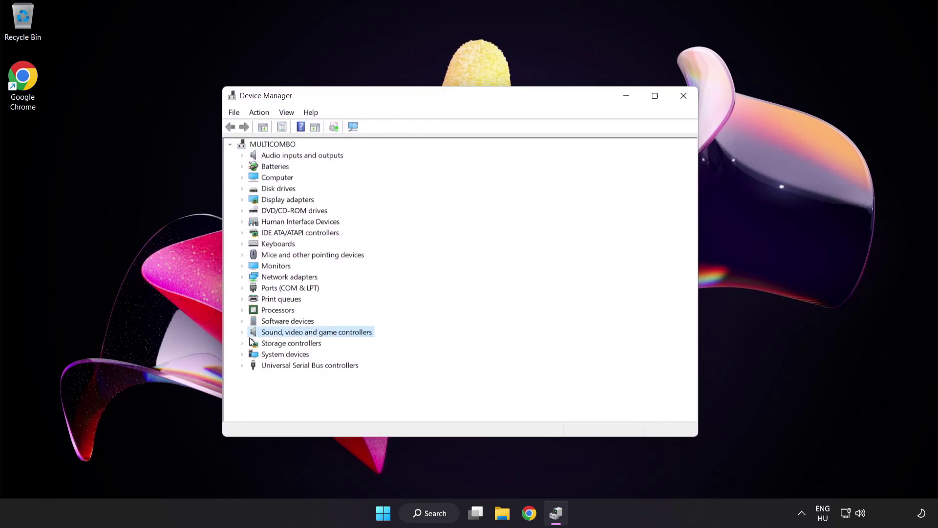
click(242, 334)
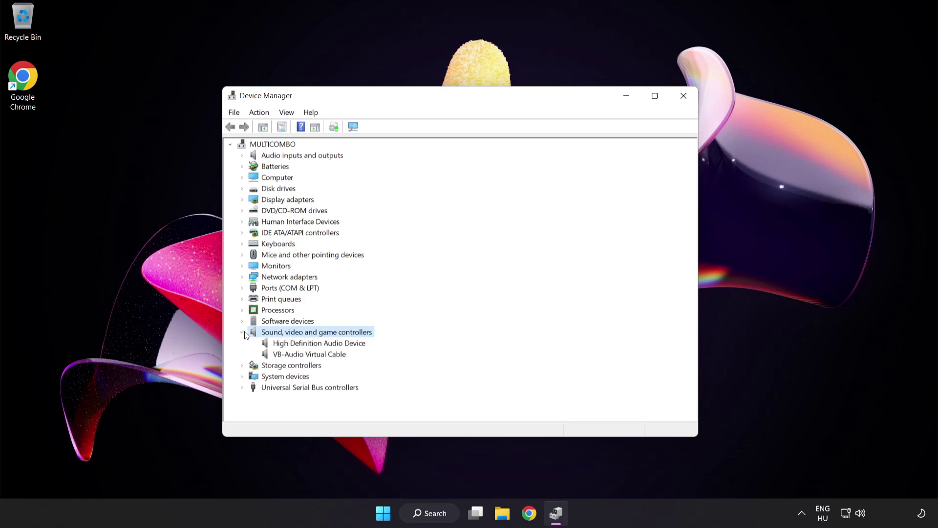
click(283, 342)
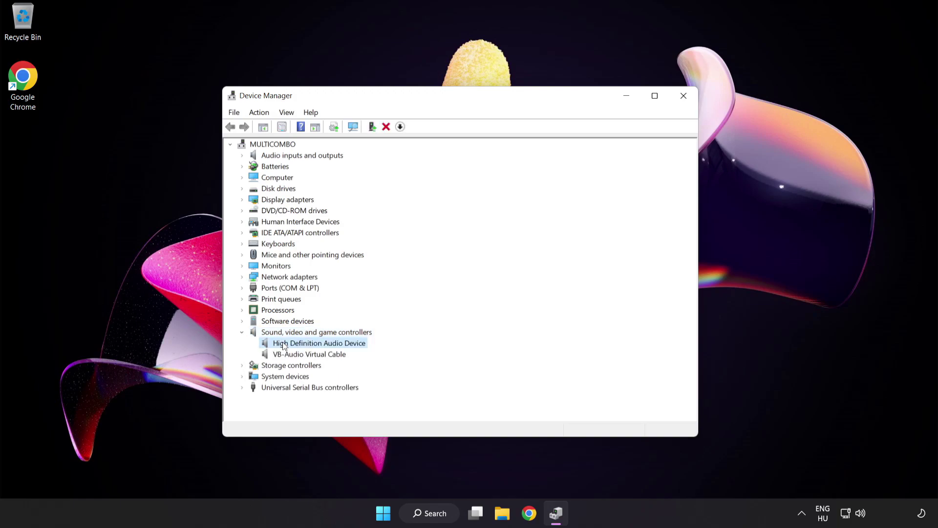
right_click(326, 345)
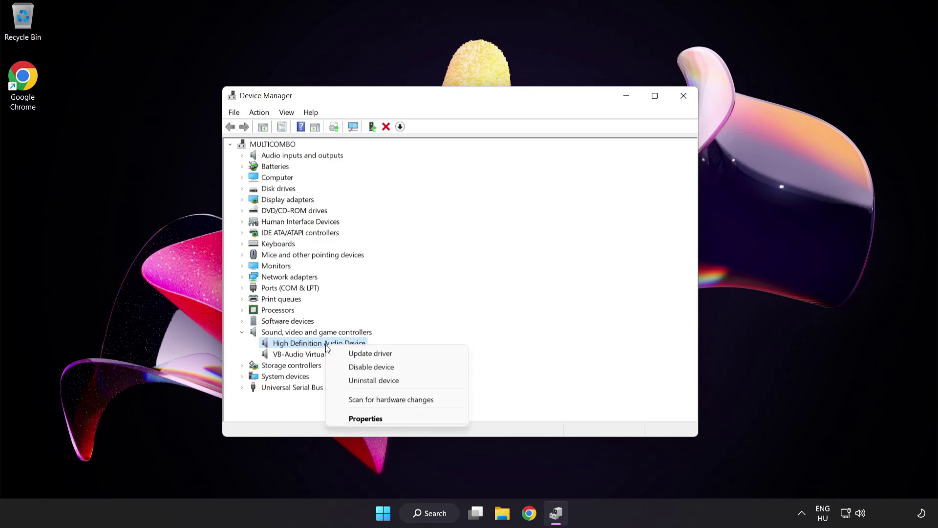
Reinstall the High Definition Audio Device driver by picking it from the compatible drivers list and accepting the warning.
click(401, 359)
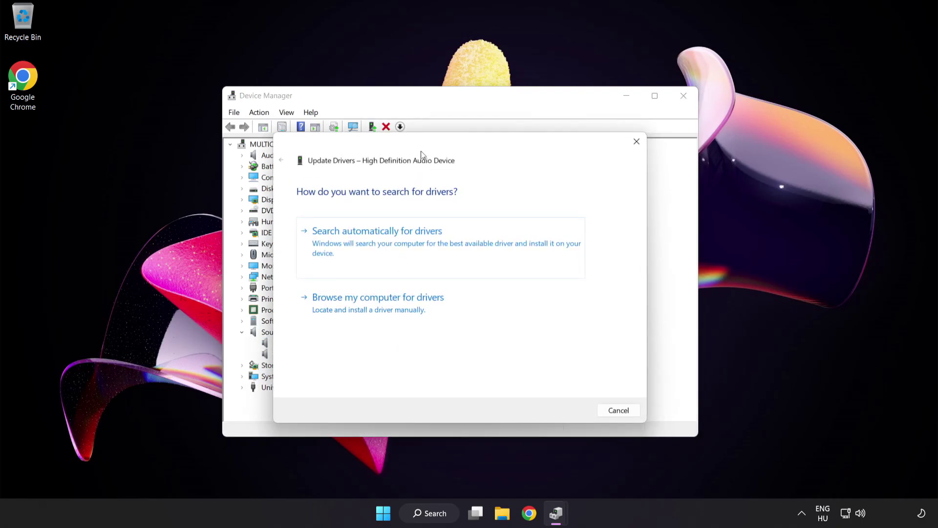
drag(424, 150, 444, 134)
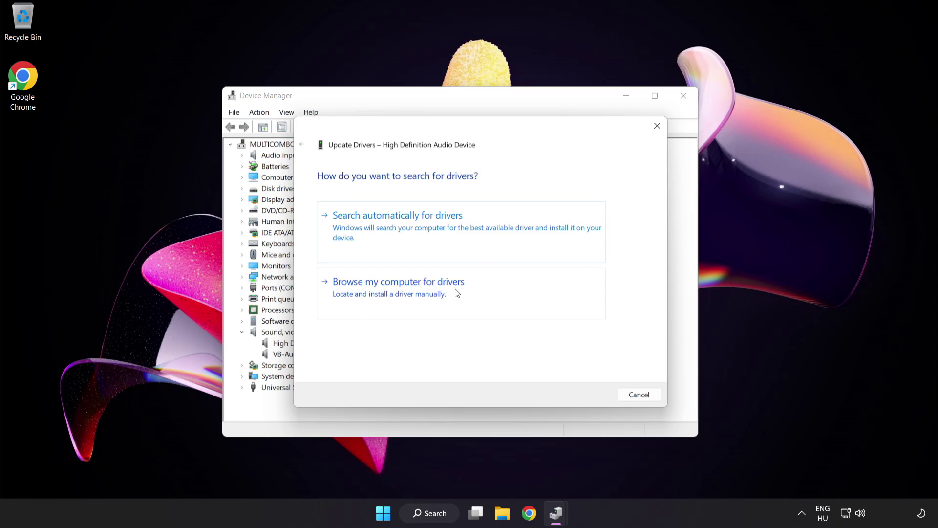
click(424, 297)
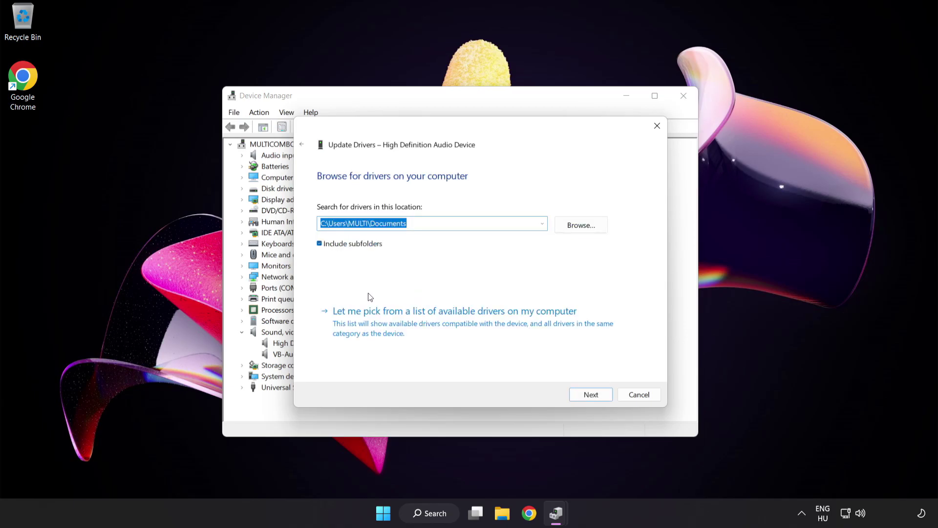
click(413, 330)
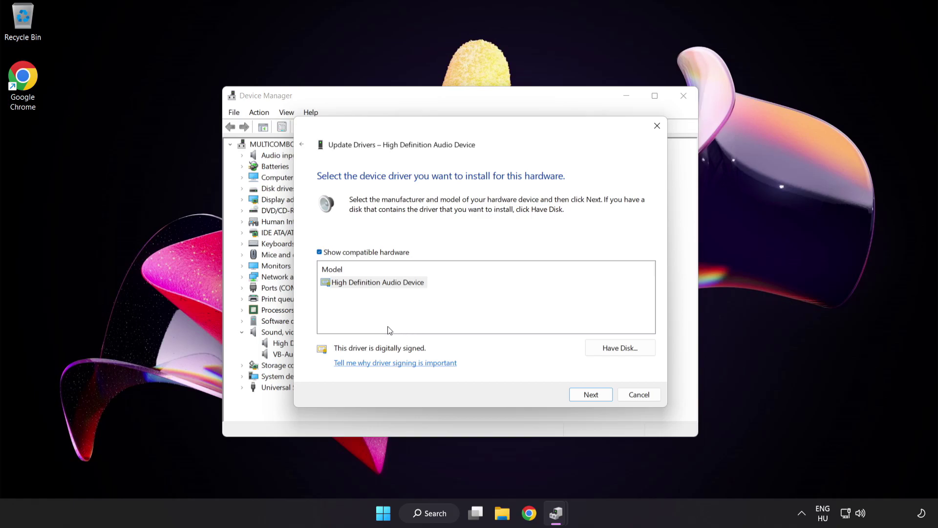
click(343, 285)
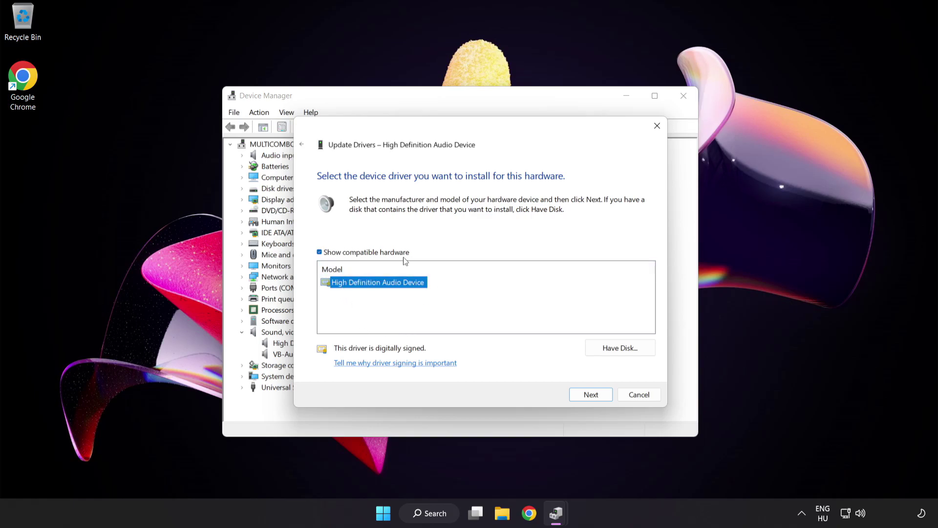
click(597, 398)
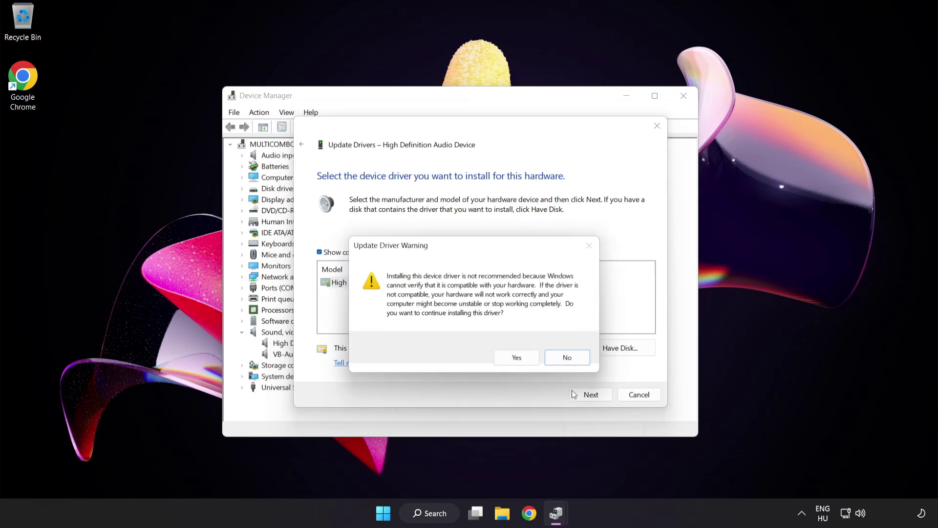
click(518, 359)
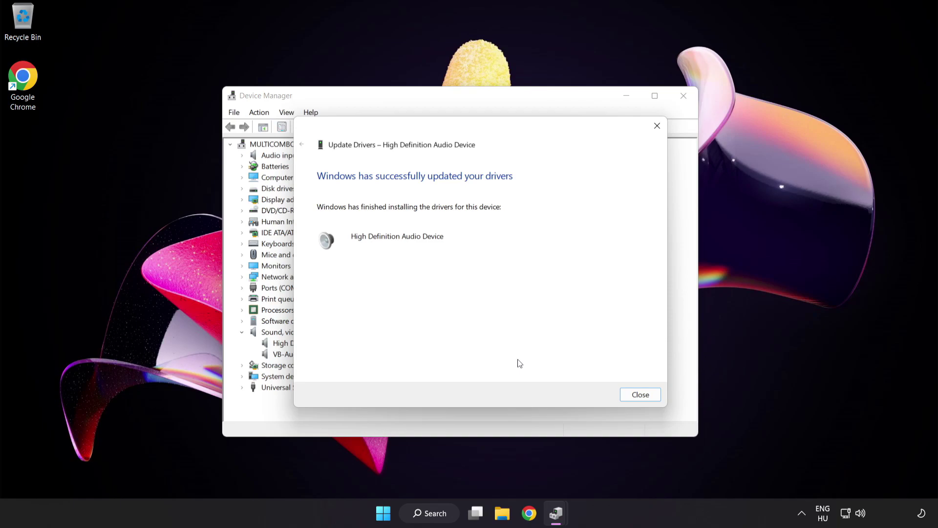
Dismiss the driver update confirmation, close Device Manager, and restart the PC from the Start menu.
click(644, 396)
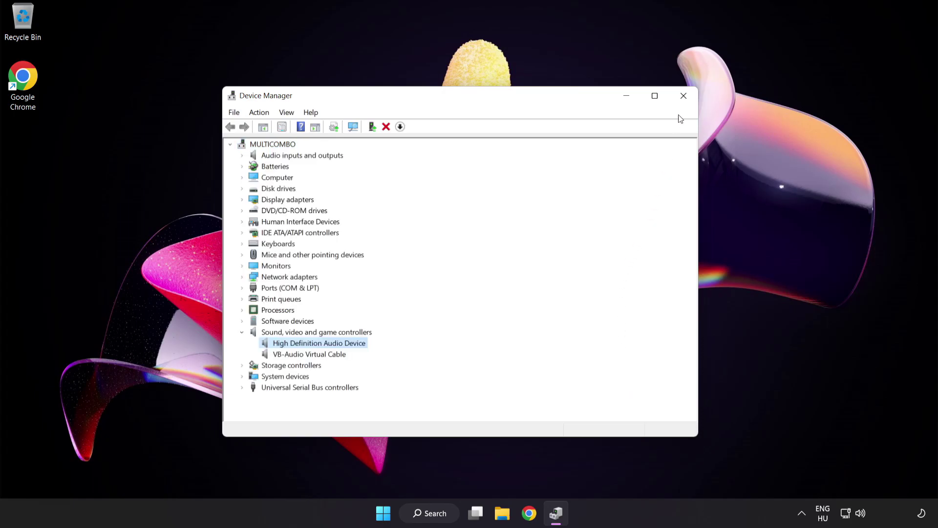
click(684, 96)
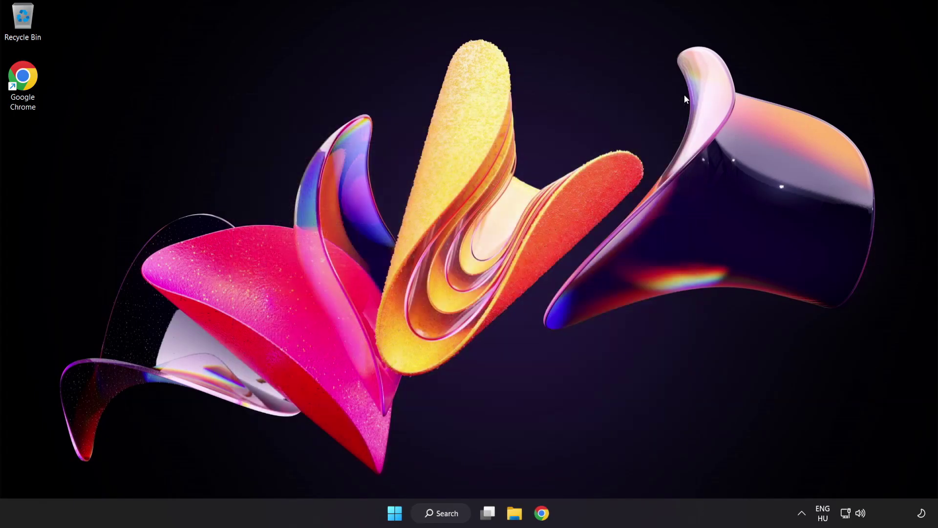
click(397, 513)
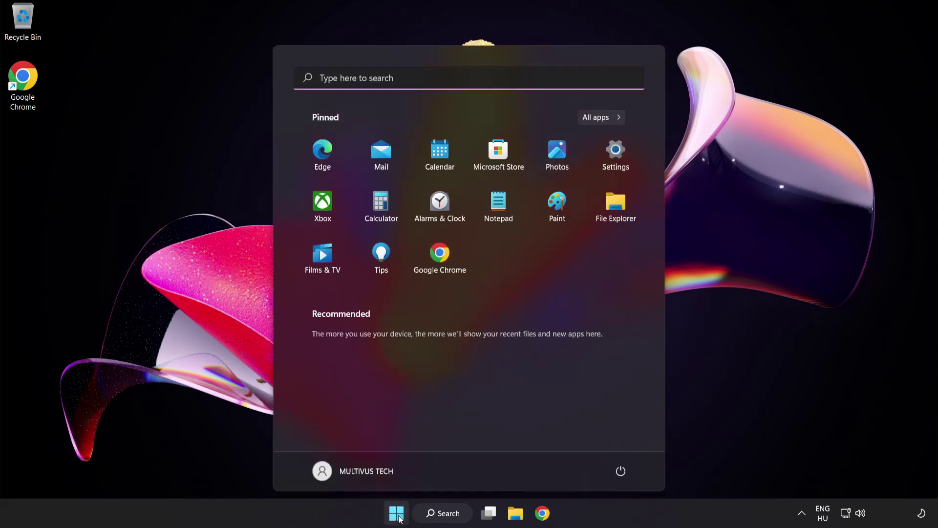
click(629, 471)
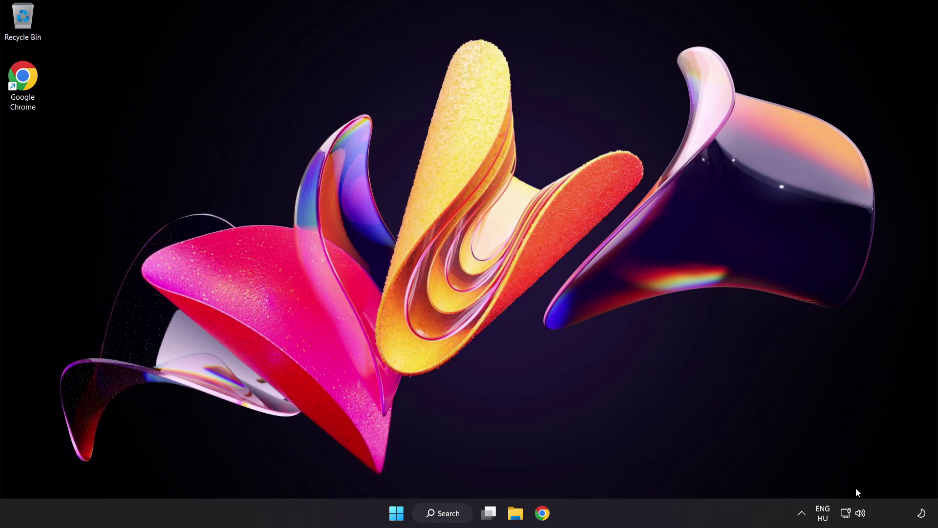
Launch Troubleshoot sound problems from the taskbar volume icon's shortcut menu.
right_click(861, 514)
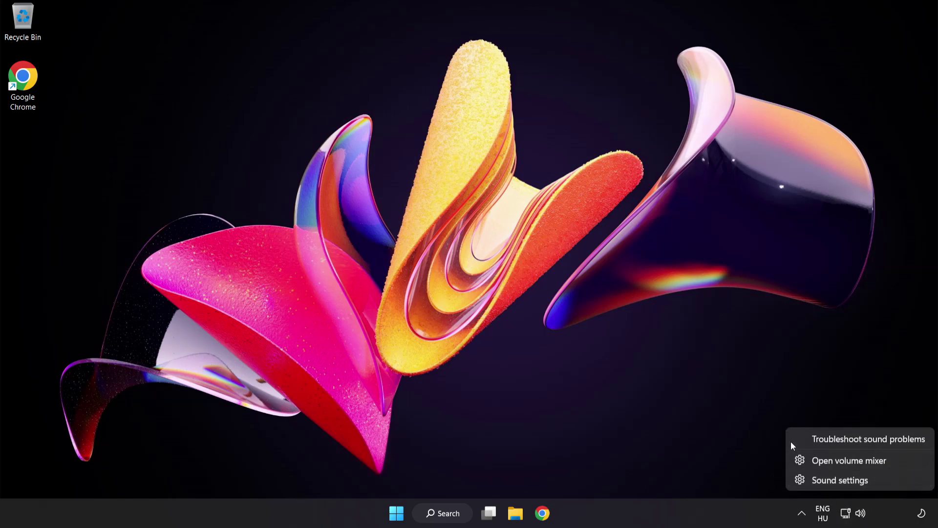
click(874, 438)
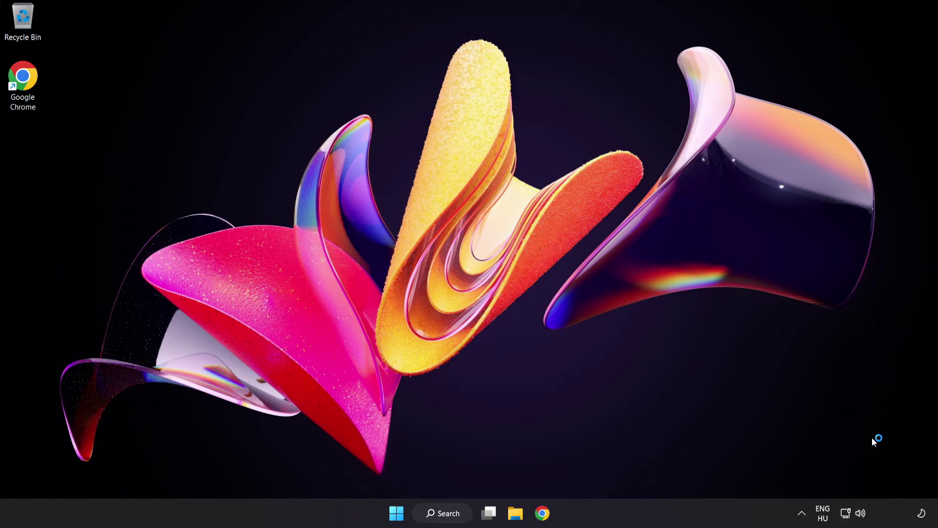